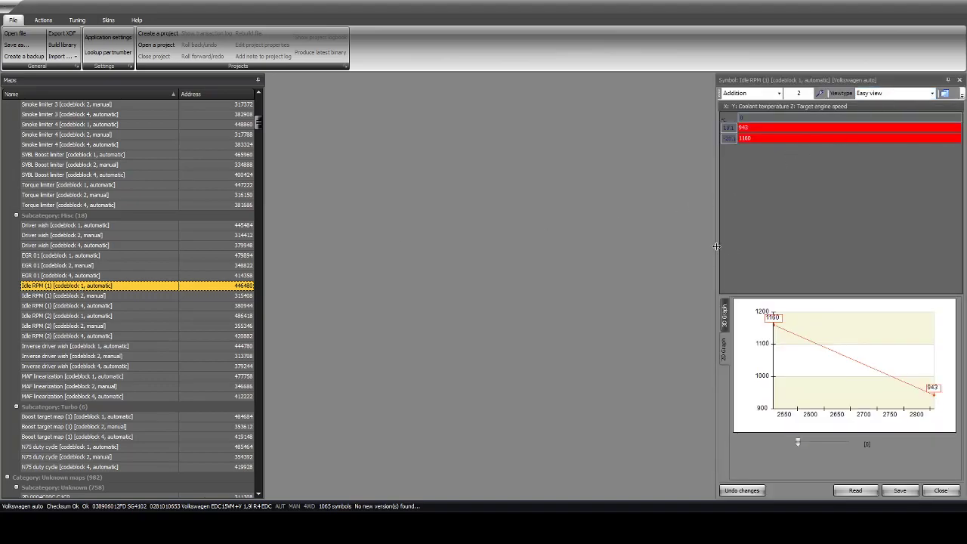
Step: Widen the Idle RPM (1) map view, and inspect the values of its coolant temperature axis
{"action": "left_click_drag", "start_coordinate": [714, 251], "coordinate": [321, 241]}
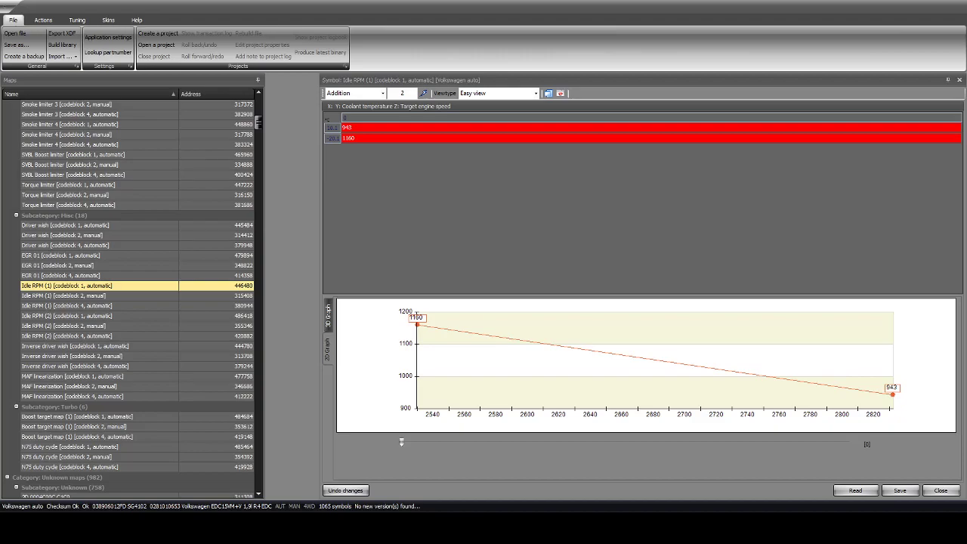
{"action": "left_click", "coordinate": [348, 138]}
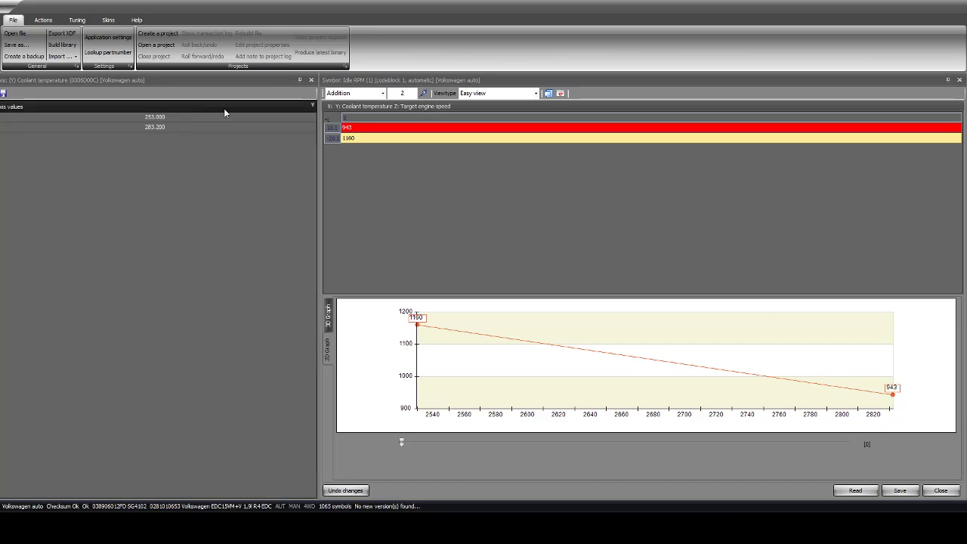
{"action": "left_click", "coordinate": [301, 111]}
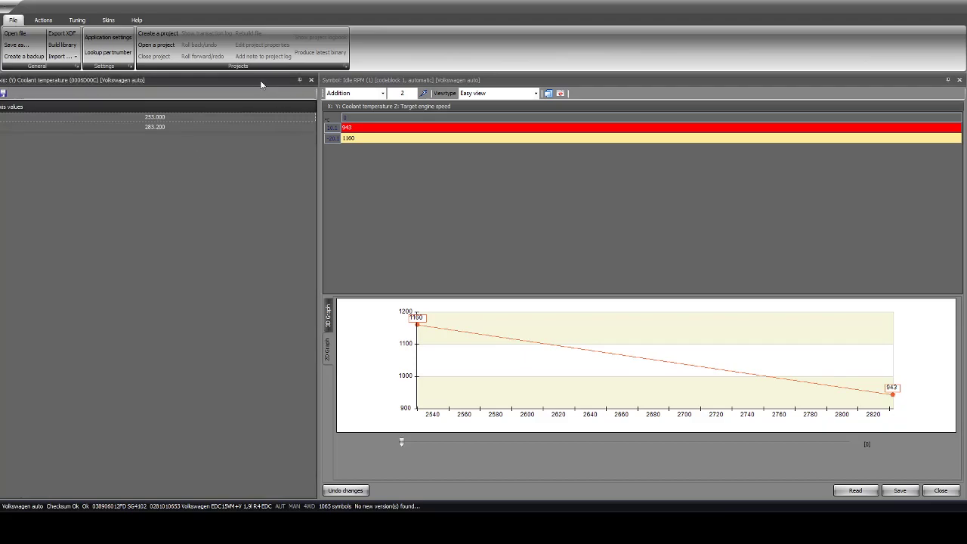
{"action": "left_click", "coordinate": [310, 79]}
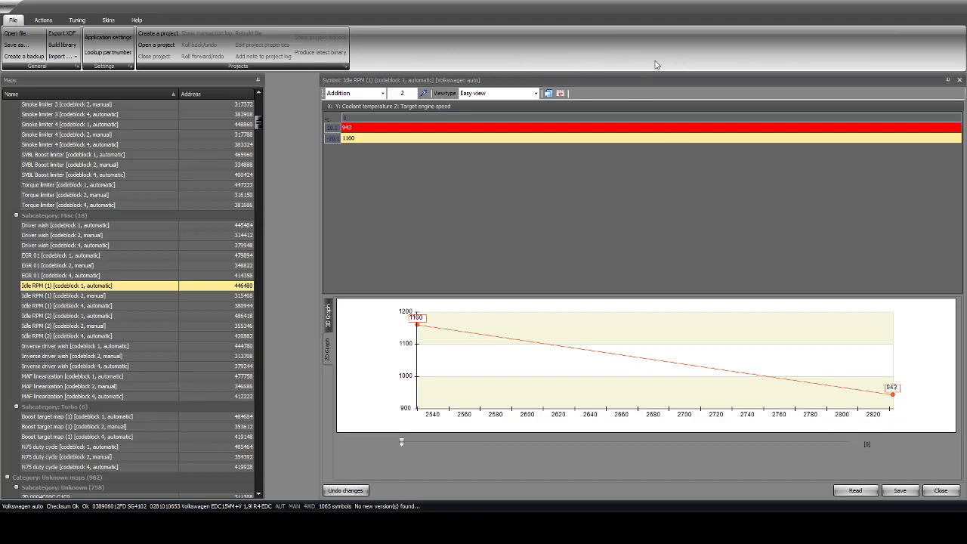
Step: Check the alternative graph view of the Idle RPM (1) map and return to the line graph
{"action": "left_click", "coordinate": [330, 143]}
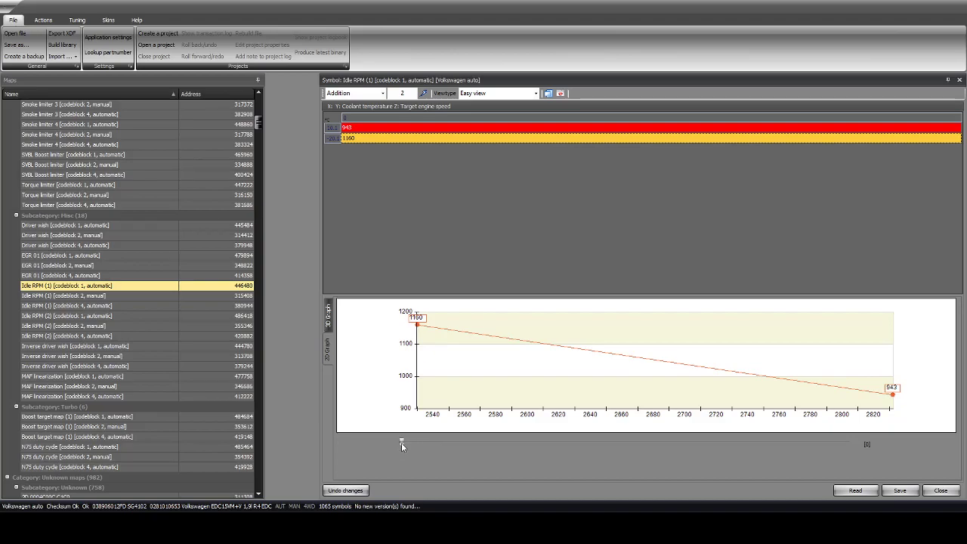
{"action": "left_click", "coordinate": [330, 347]}
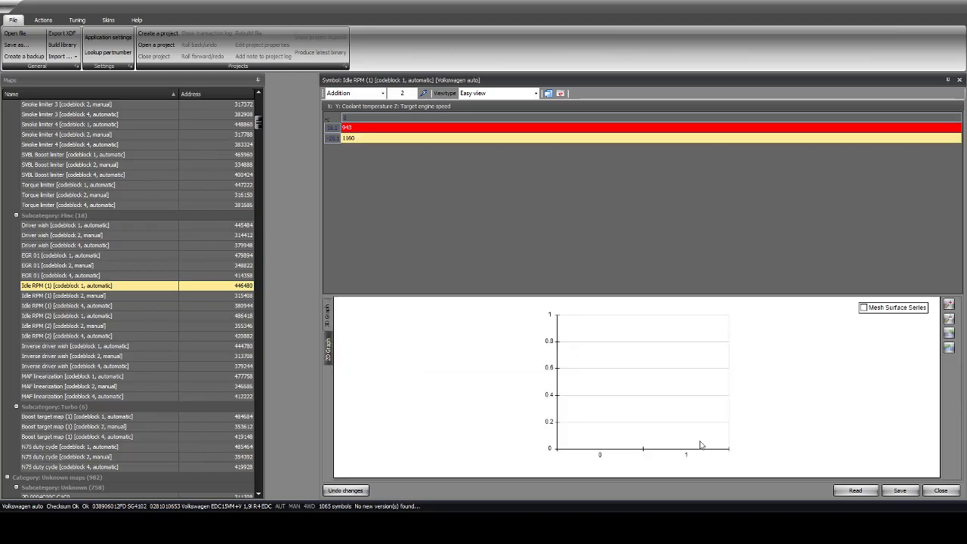
{"action": "left_click", "coordinate": [329, 348]}
Step: Set the Idle RPM (1) target engine speed for the coldest coolant temperature to 1300
{"action": "double_click", "coordinate": [374, 137]}
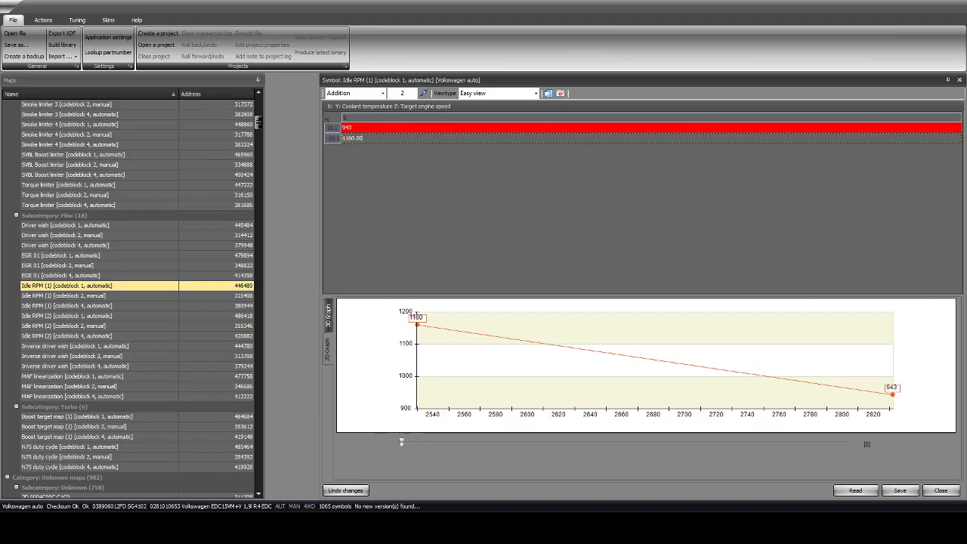
{"action": "key", "text": "BackSpace"}
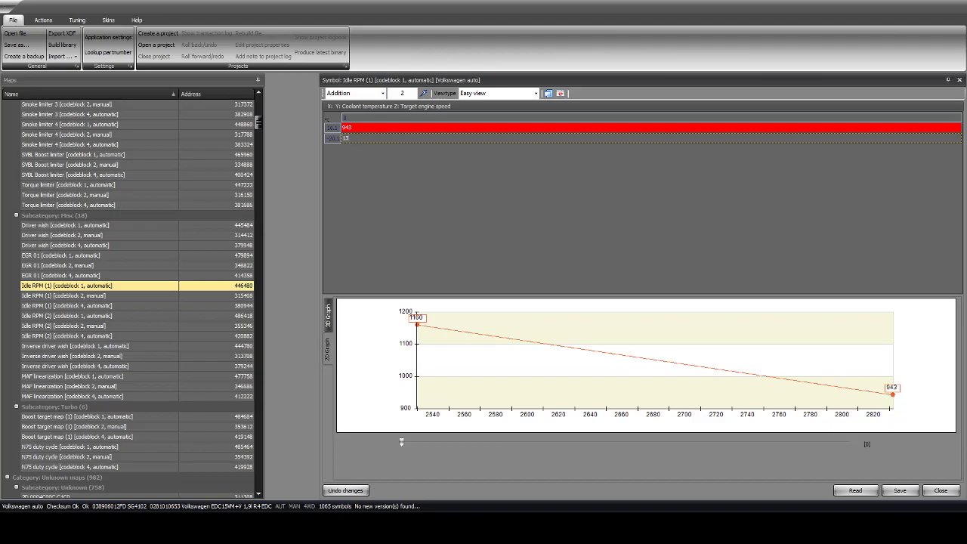
{"action": "left_click", "coordinate": [343, 137]}
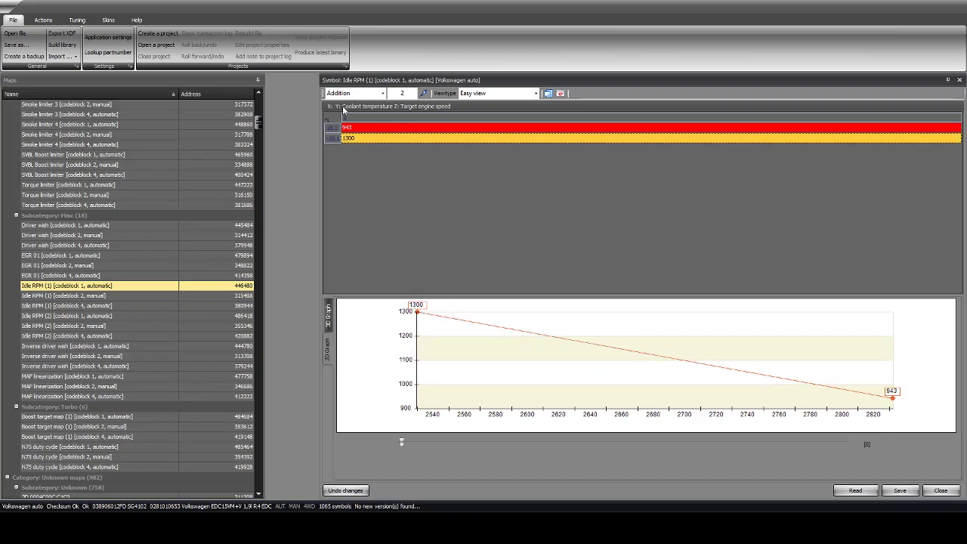
Step: Set the Idle RPM (1) target engine speed for the warmer coolant temperature to 950, then save and close the map
{"action": "left_click", "coordinate": [365, 130]}
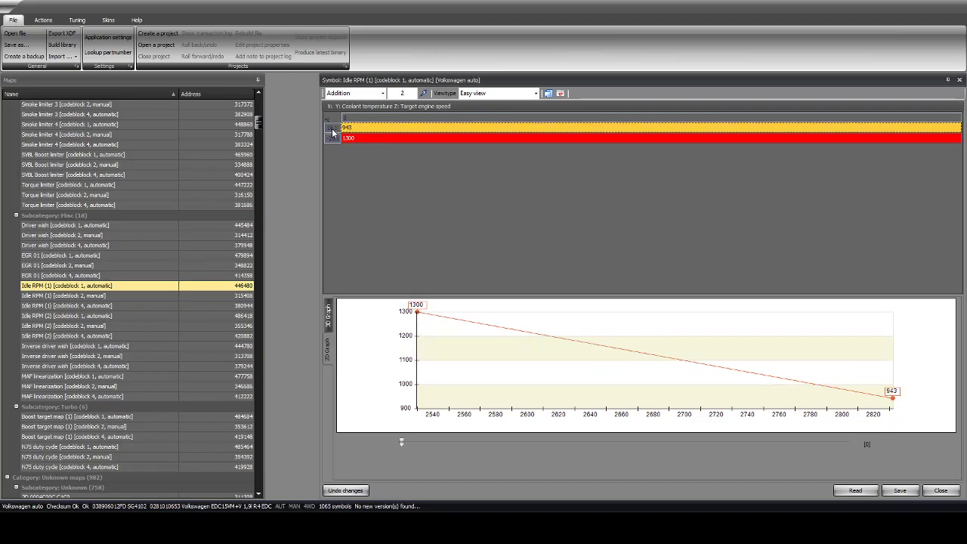
{"action": "double_click", "coordinate": [361, 128]}
{"action": "key", "text": "ctrl+a"}
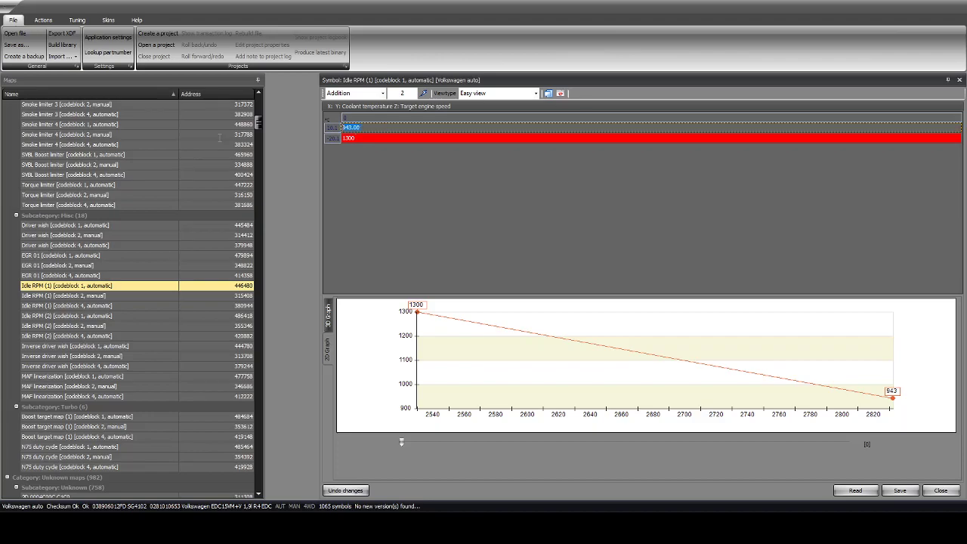
{"action": "key", "text": "BackSpace"}
{"action": "type", "text": "50"}
{"action": "key", "text": "Return"}
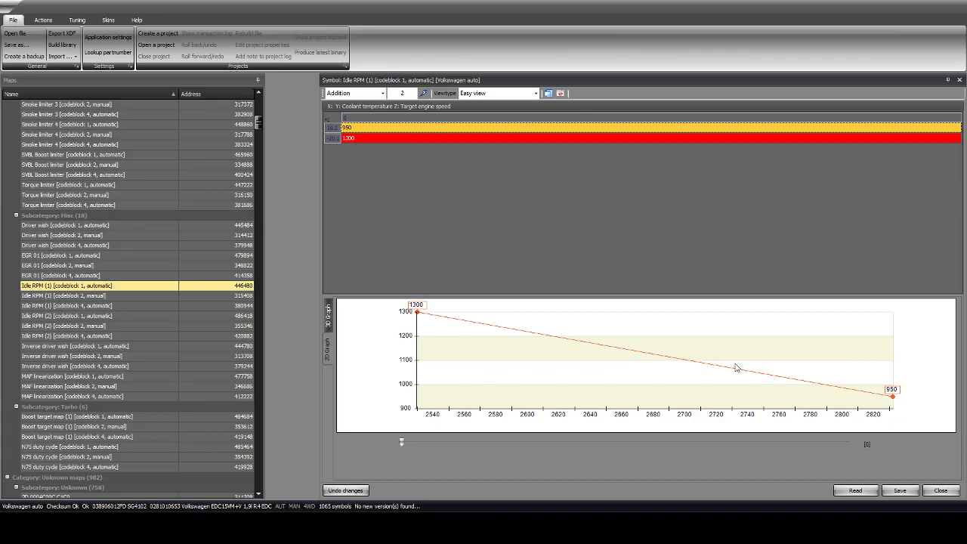
{"action": "left_click", "coordinate": [903, 492]}
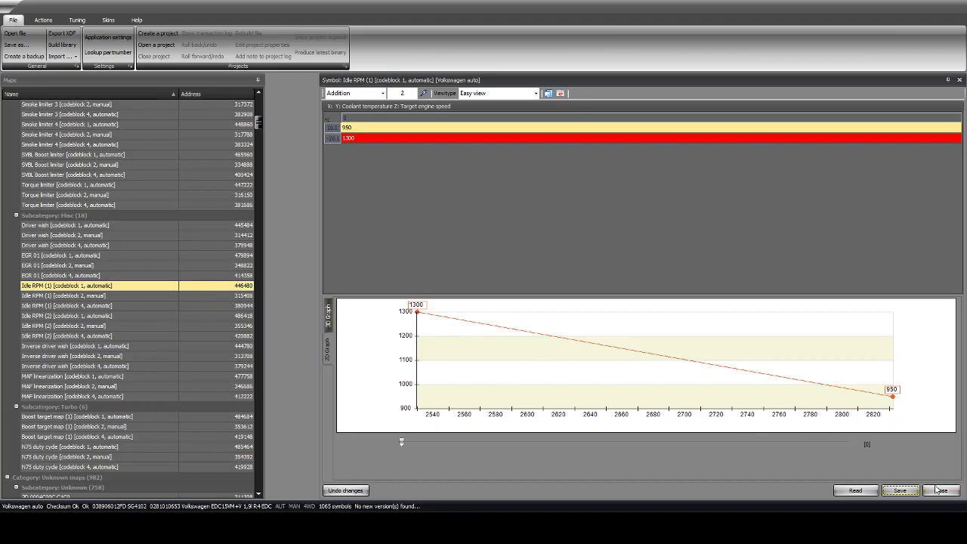
{"action": "left_click", "coordinate": [941, 490]}
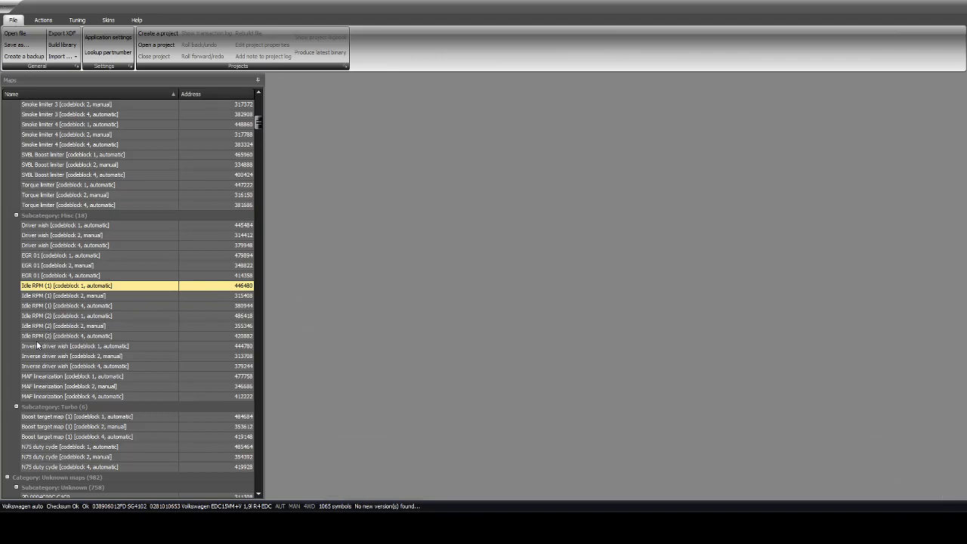
Step: Open the Idle RPM (2) [codeblock 1, automatic] map and set its coldest-temperature target engine speed to 1300
{"action": "double_click", "coordinate": [95, 316]}
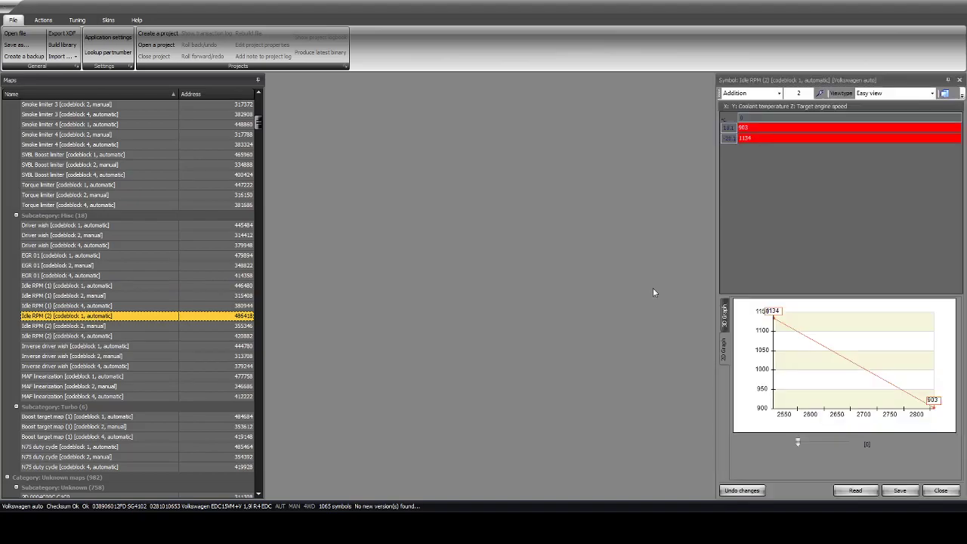
{"action": "left_click", "coordinate": [760, 139]}
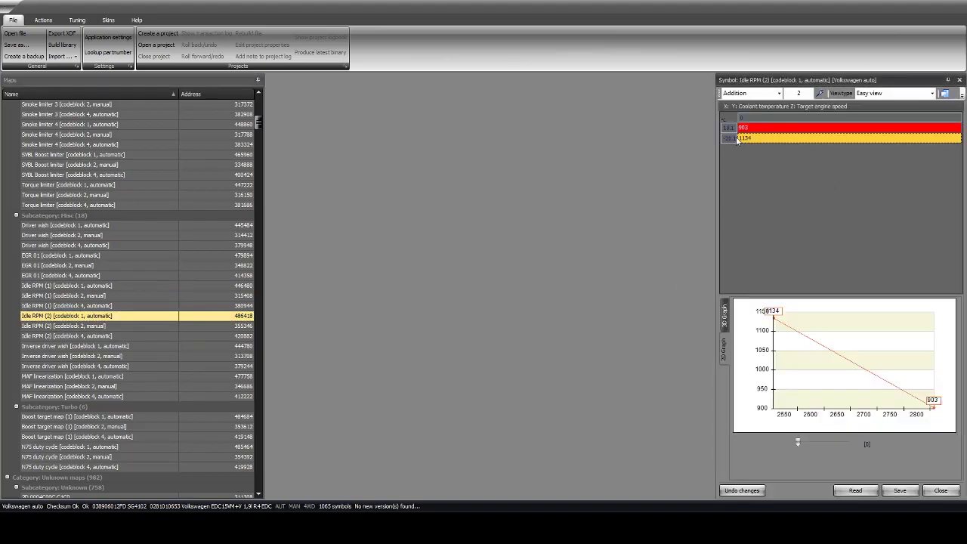
{"action": "left_click", "coordinate": [765, 138]}
{"action": "type", "text": "1300"}
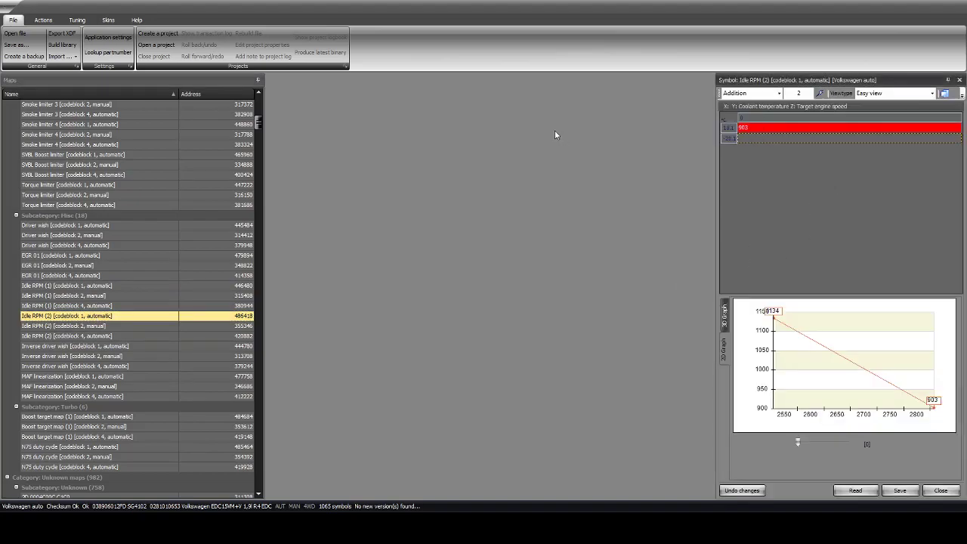
Step: Clear the target engine speed for the warmer coolant temperature in Idle RPM (2) for a new entry
{"action": "left_click", "coordinate": [765, 127]}
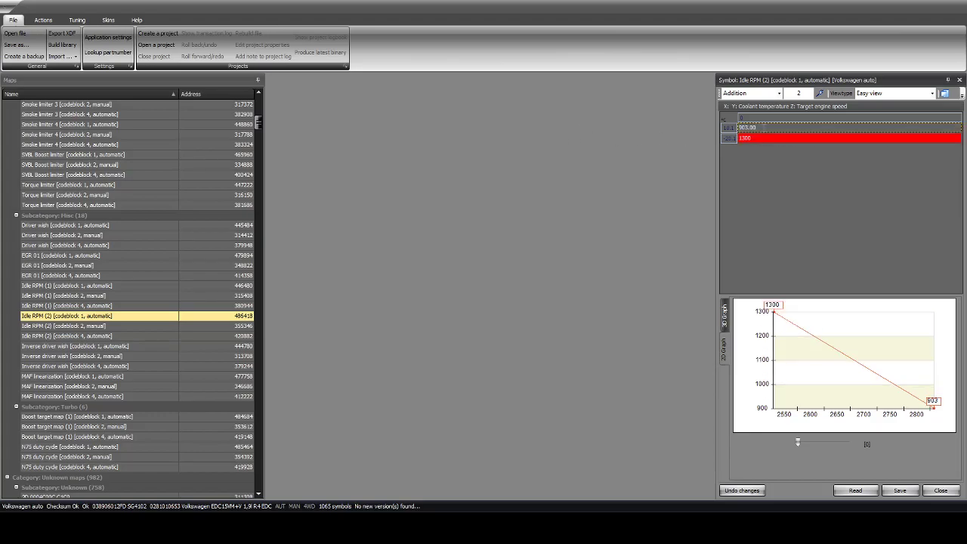
{"action": "key", "text": "BackSpace"}
{"action": "key", "text": "BackSpace"}
{"action": "key", "text": "BackSpace"}
{"action": "key", "text": "BackSpace"}
{"action": "key", "text": "BackSpace"}
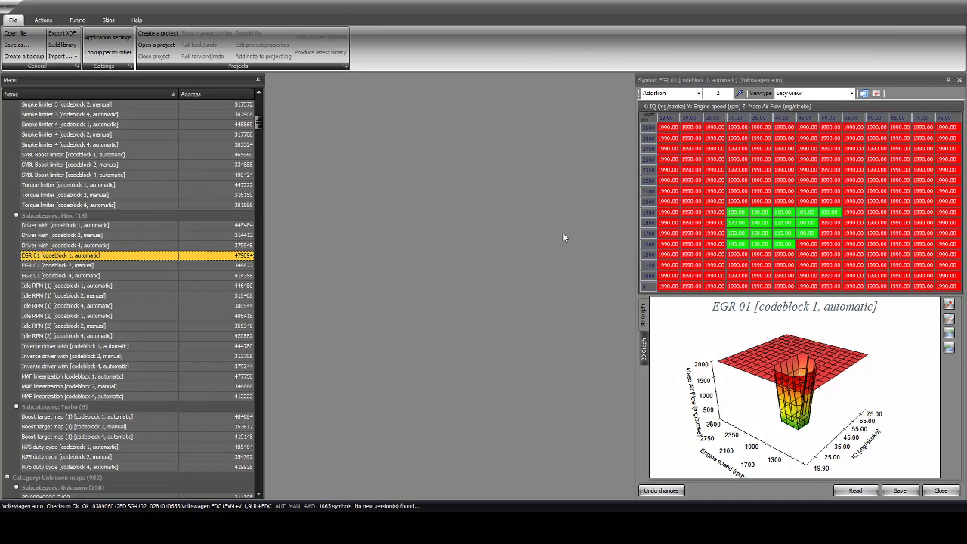
Step: Fill every cell of the EGR 01 [codeblock 1, automatic] map with 0, and save and close the map
{"action": "left_click", "coordinate": [670, 129]}
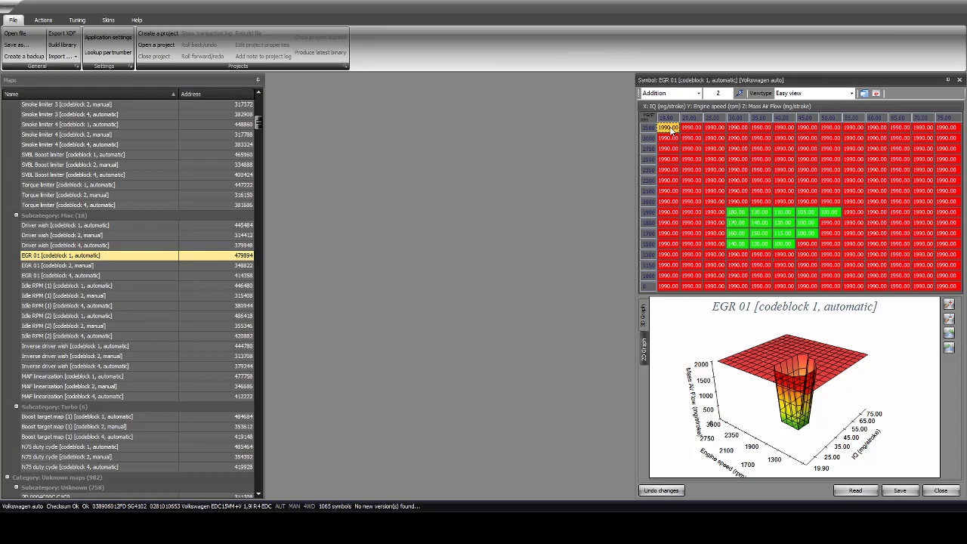
{"action": "left_click_drag", "start_coordinate": [670, 130], "coordinate": [949, 285]}
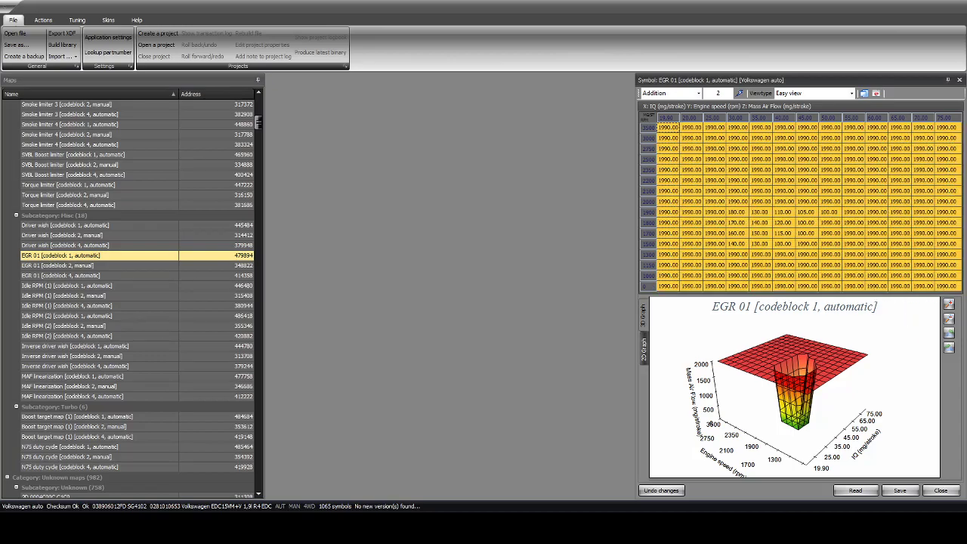
{"action": "left_click", "coordinate": [725, 93]}
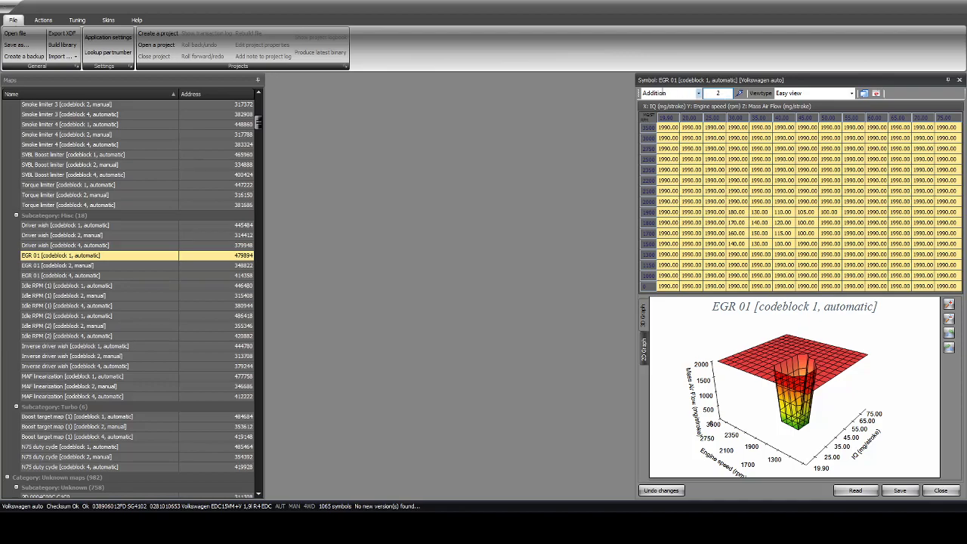
{"action": "left_click", "coordinate": [695, 94]}
{"action": "scroll", "coordinate": [699, 93], "scroll_direction": "down", "scroll_amount": 1}
{"action": "left_click", "coordinate": [719, 93]}
{"action": "type", "text": "0"}
{"action": "left_click", "coordinate": [740, 94]}
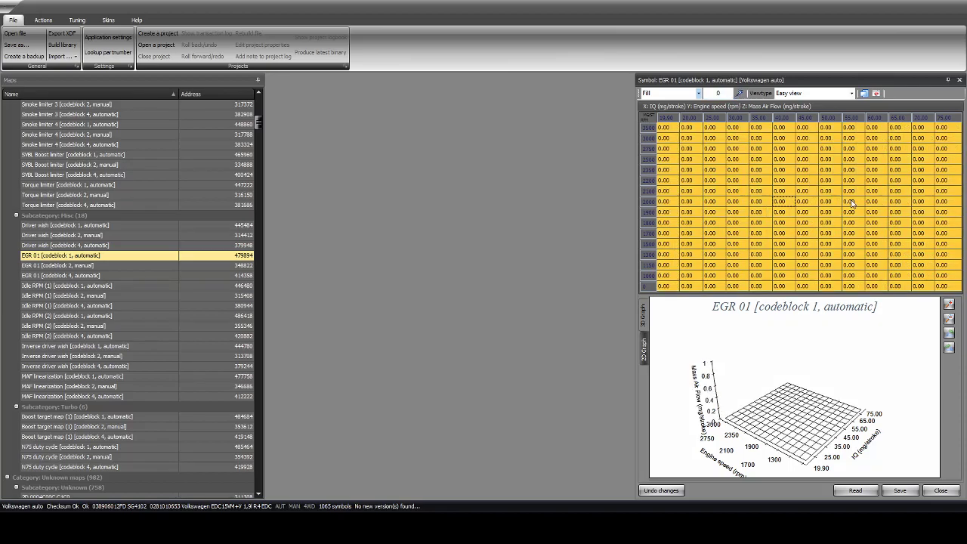
{"action": "left_click", "coordinate": [901, 490]}
{"action": "left_click", "coordinate": [941, 491]}
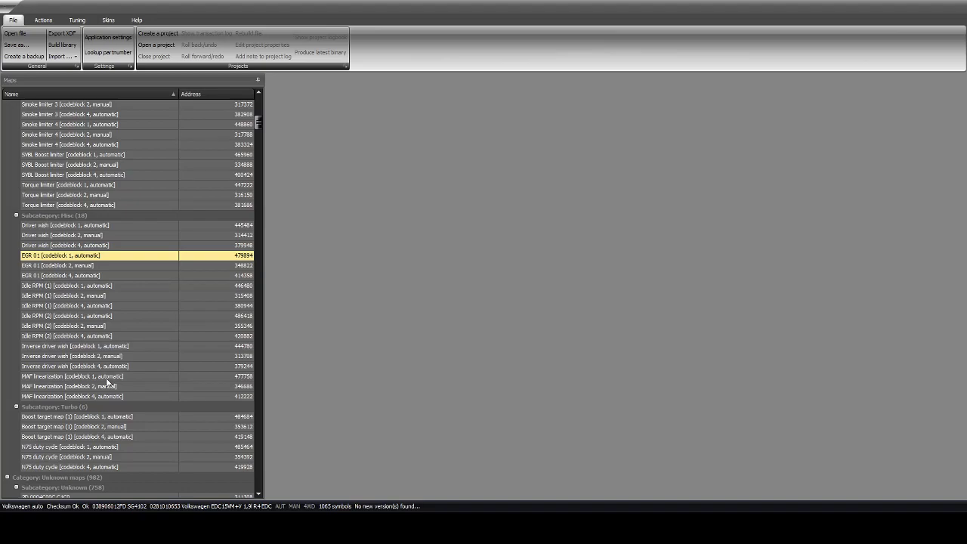
Step: Open the Torque limiter [codeblock 2, manual] map, examine its maximum IQ values and close it
{"action": "scroll", "coordinate": [106, 379], "scroll_direction": "down", "scroll_amount": 3}
{"action": "scroll", "coordinate": [106, 371], "scroll_direction": "up", "scroll_amount": 11}
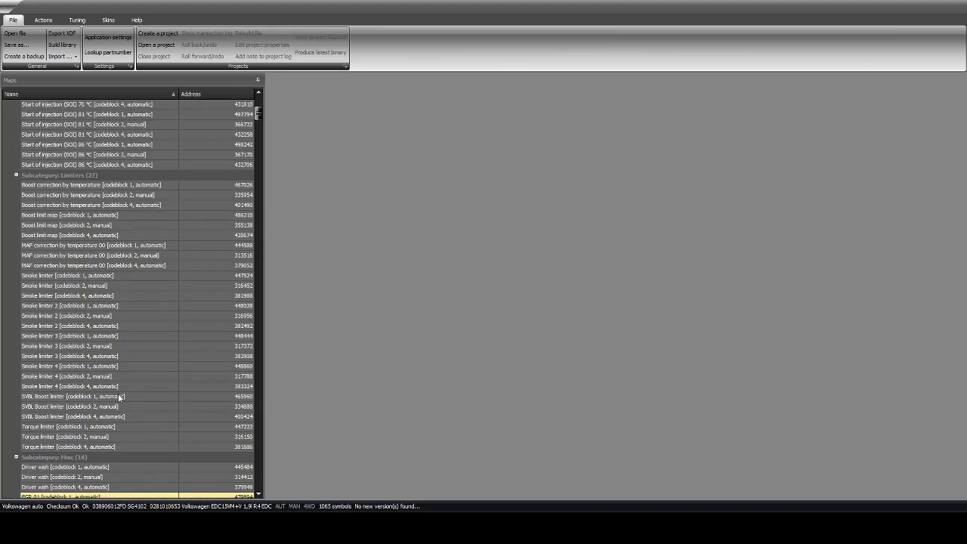
{"action": "double_click", "coordinate": [100, 437]}
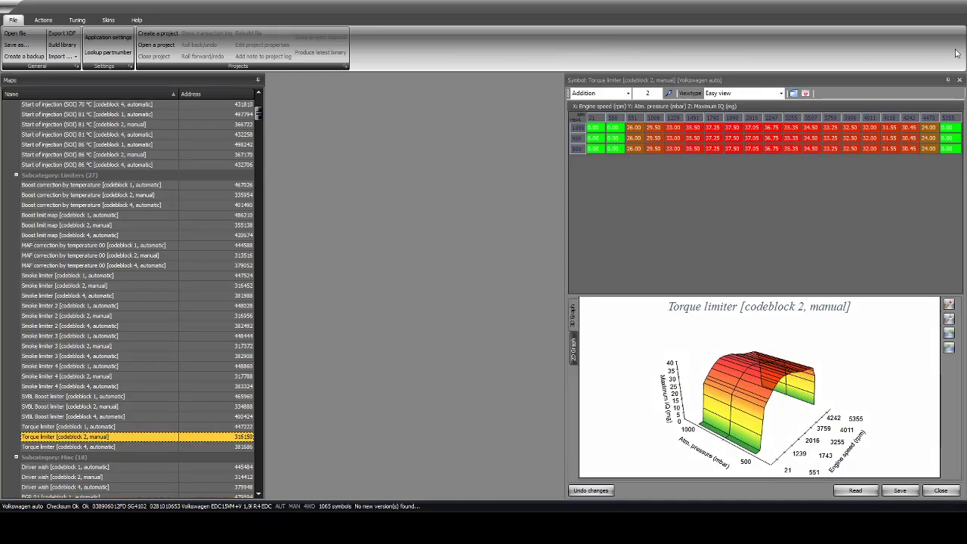
{"action": "left_click", "coordinate": [948, 80]}
Step: In Start IQ (1) [codeblock 2, manual], add 2 twice to three columns from 15.00 °C, across five rows starting at 1260 rpm
{"action": "scroll", "coordinate": [118, 277], "scroll_direction": "up", "scroll_amount": 9}
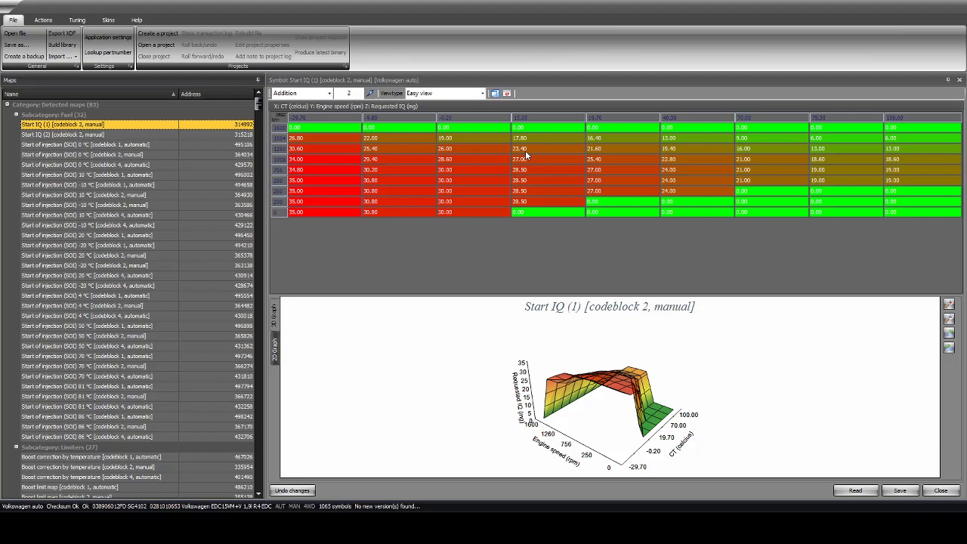
{"action": "left_click", "coordinate": [525, 151]}
{"action": "left_click_drag", "start_coordinate": [525, 150], "coordinate": [669, 196]}
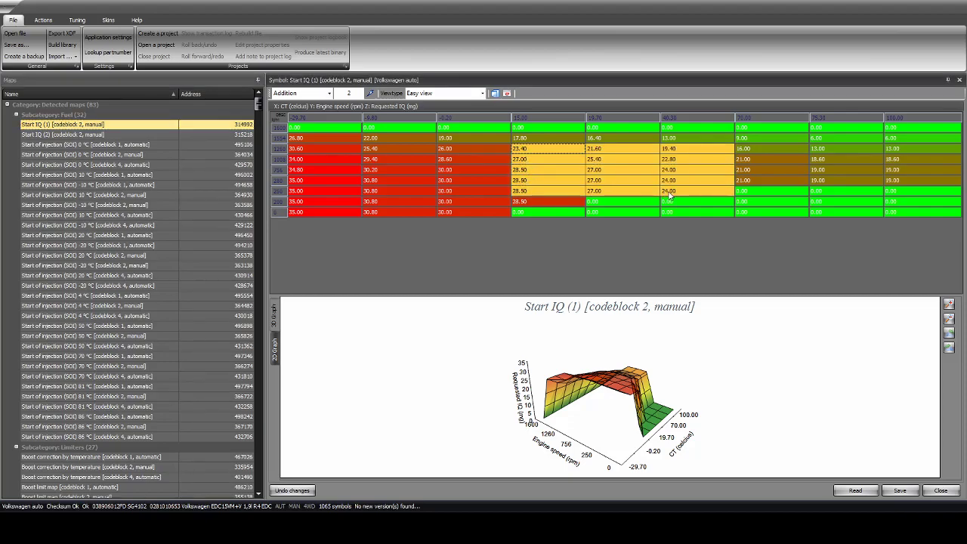
{"action": "left_click", "coordinate": [371, 93]}
{"action": "left_click", "coordinate": [371, 93]}
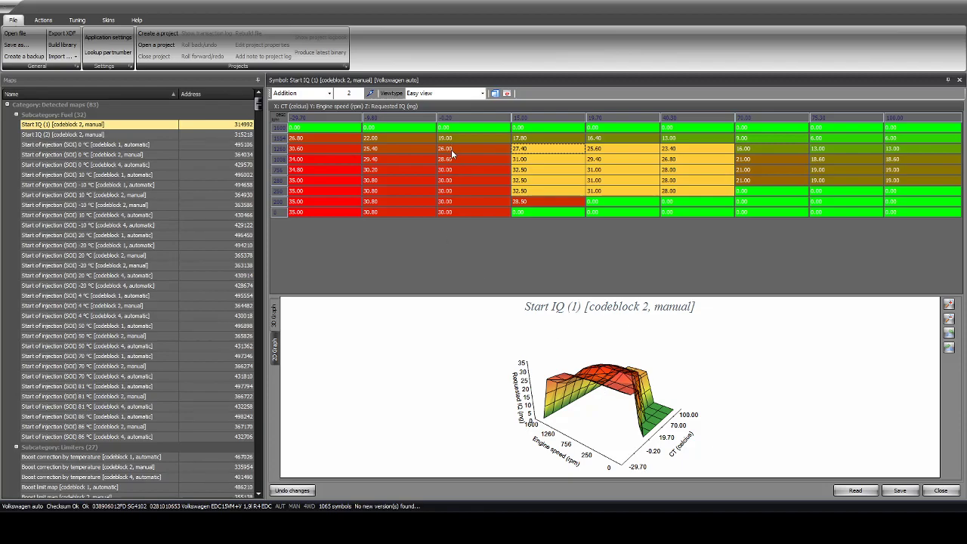
Step: Add 2 twice to six cells of the -0.20 °C column, starting at the 1260 rpm row
{"action": "left_click_drag", "start_coordinate": [451, 149], "coordinate": [454, 202]}
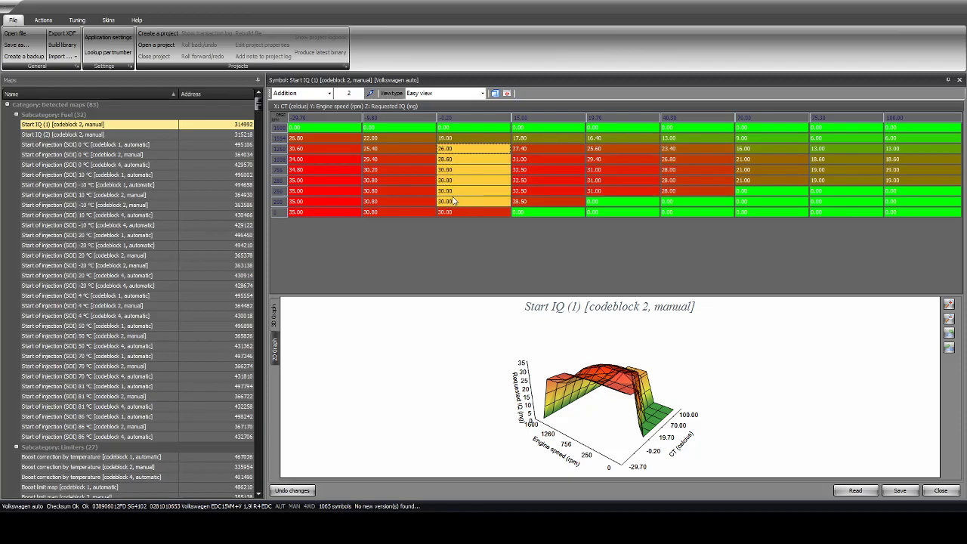
{"action": "left_click", "coordinate": [371, 93]}
{"action": "left_click", "coordinate": [370, 93]}
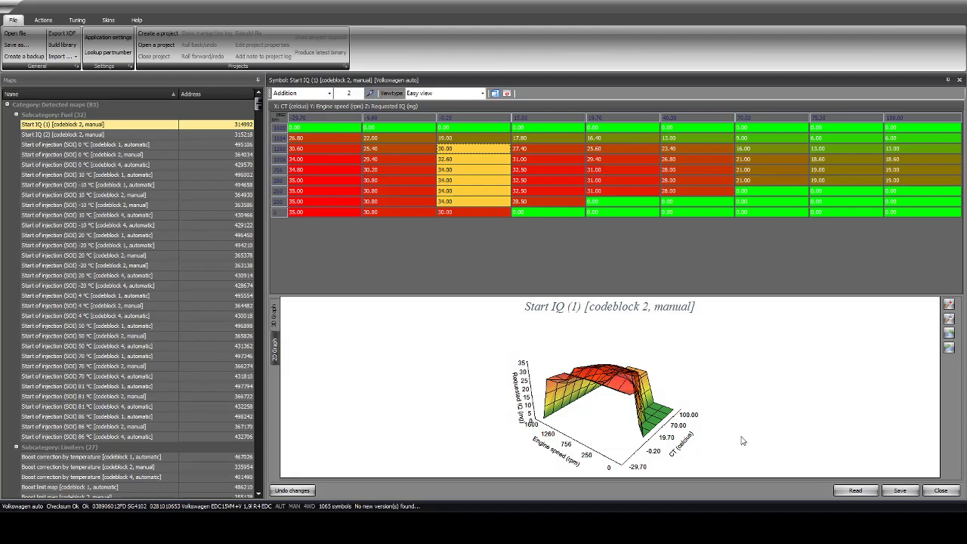
Step: Smooth the Start IQ (1) requested IQ values across all rows except the first, and save the map
{"action": "left_click", "coordinate": [296, 139]}
{"action": "left_click_drag", "start_coordinate": [297, 139], "coordinate": [910, 216]}
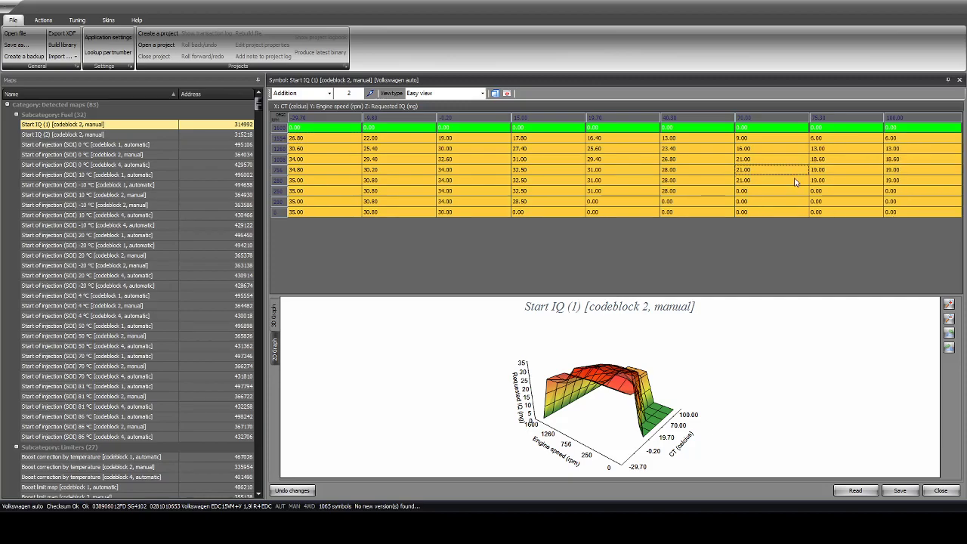
{"action": "key", "text": "ctrl+i"}
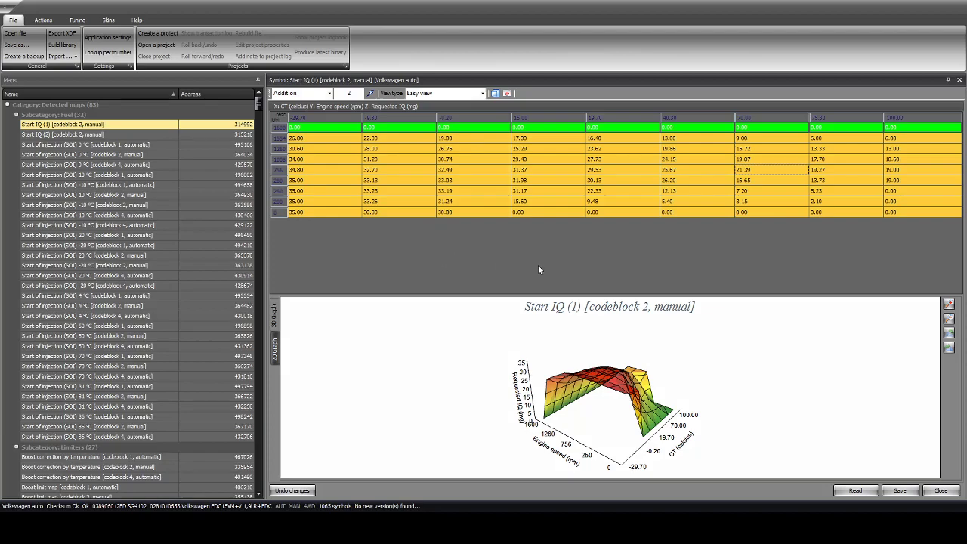
{"action": "left_click", "coordinate": [473, 148]}
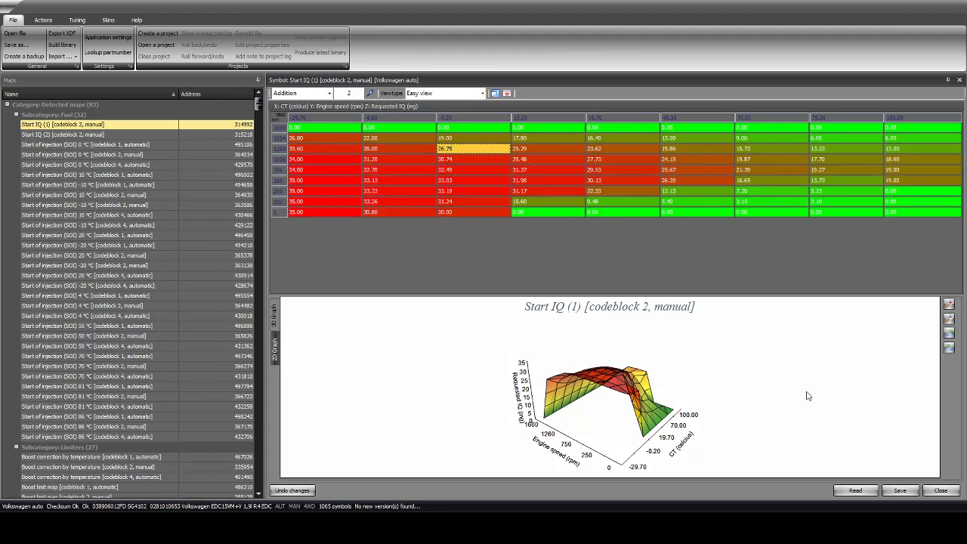
{"action": "left_click", "coordinate": [900, 491]}
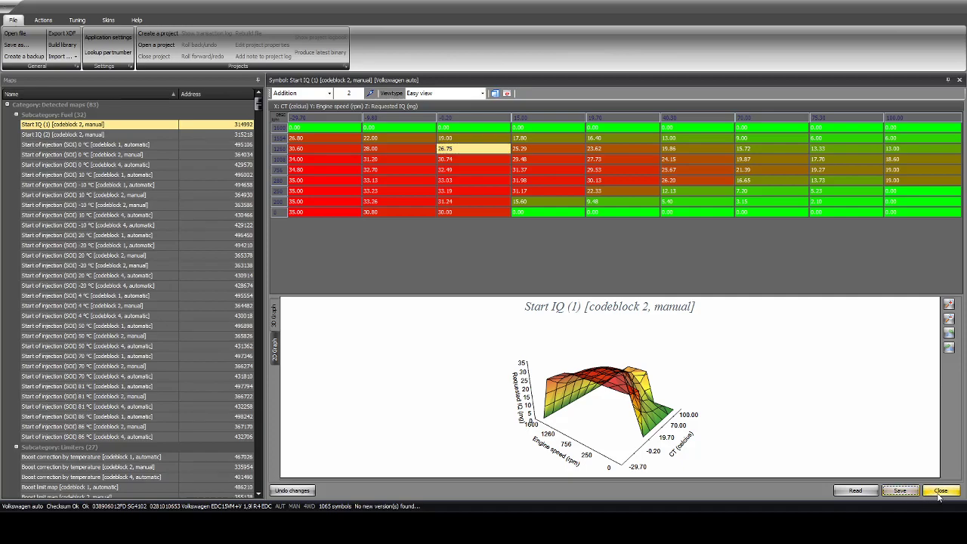